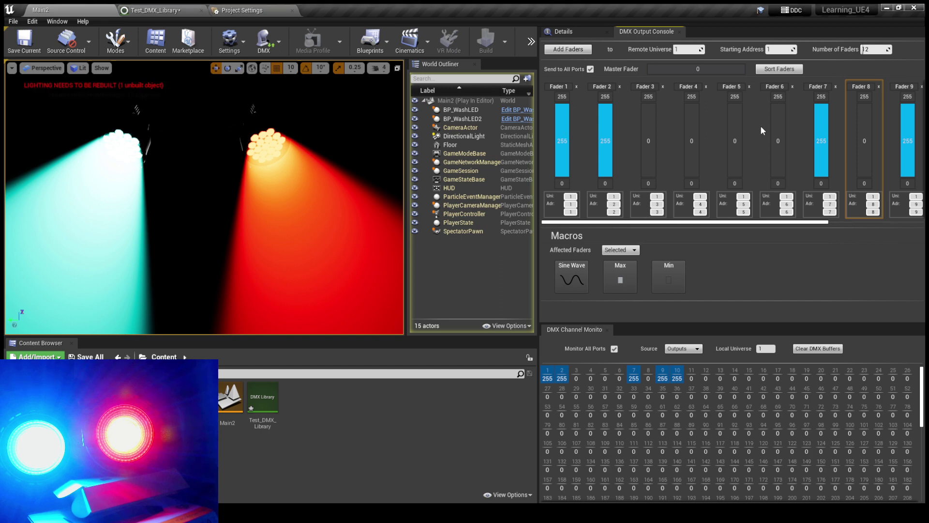
Cycle the right LED par from red to green to blue with faders 1–3.
mouse_move(562, 105)
left_mouse_down()
mouse_move(562, 177)
mouse_move(562, 104)
left_mouse_up()
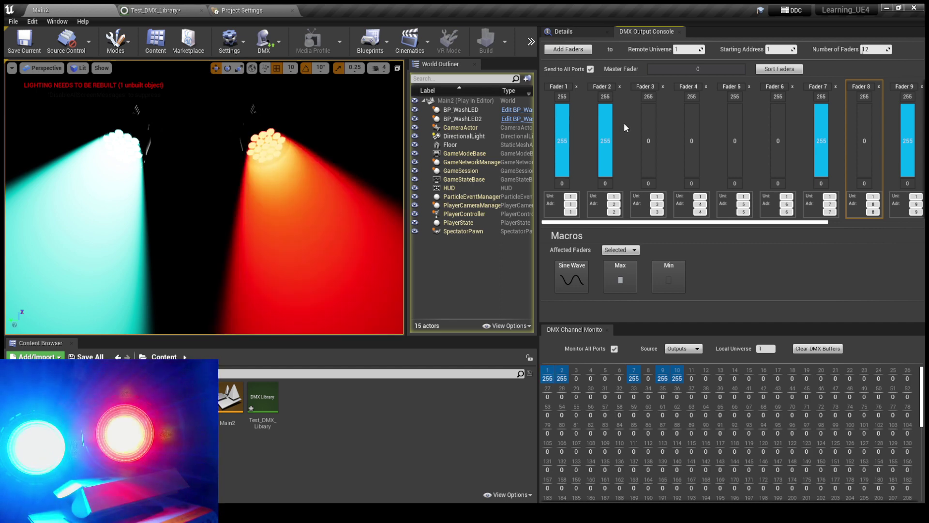
left_click_drag(649, 151, 648, 104)
left_click_drag(606, 140, 605, 178)
left_click_drag(693, 135, 693, 103)
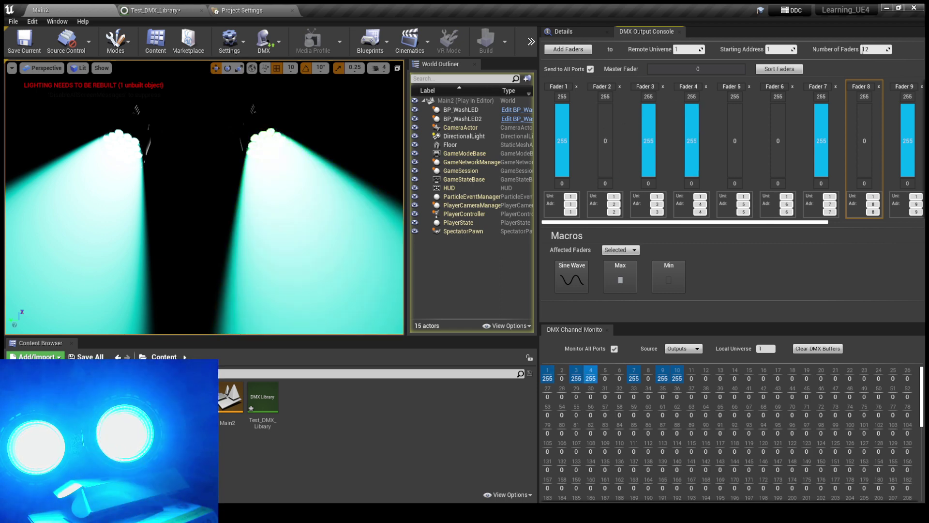
left_click_drag(646, 131, 646, 177)
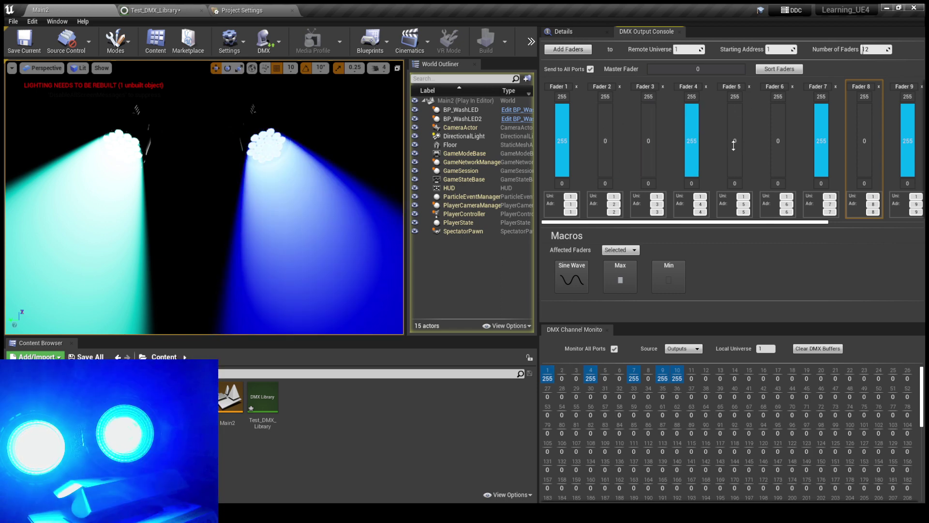
Raise channel 5 to full, black out the right par, set green to 120, then move channel 5 to 0 and channel 6 to full.
left_click_drag(733, 145, 733, 104)
left_click_drag(691, 137, 691, 178)
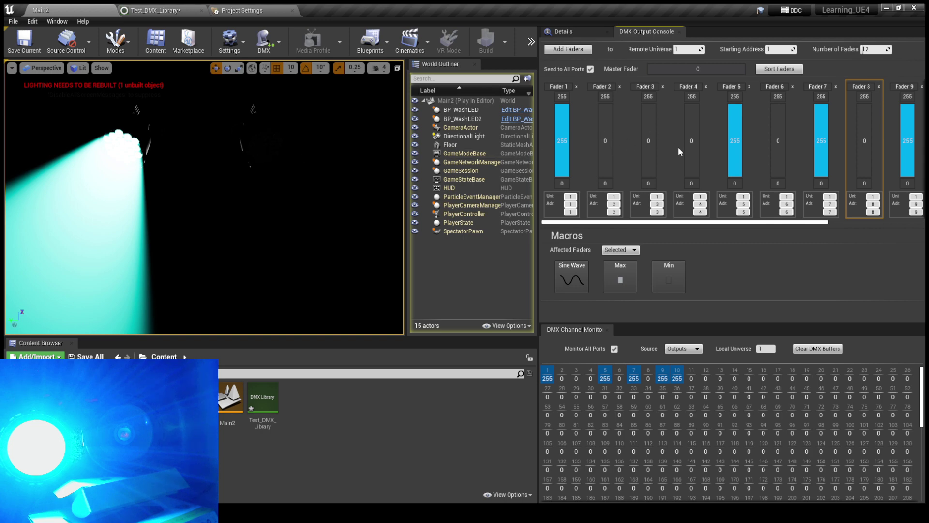
mouse_move(647, 148)
left_mouse_down()
mouse_move(646, 133)
mouse_move(646, 142)
left_mouse_up()
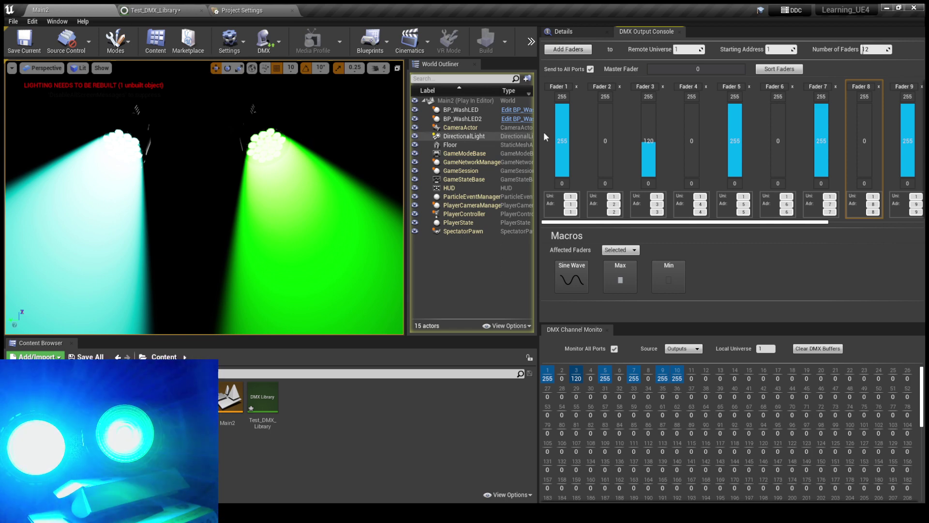
left_click_drag(735, 121, 735, 180)
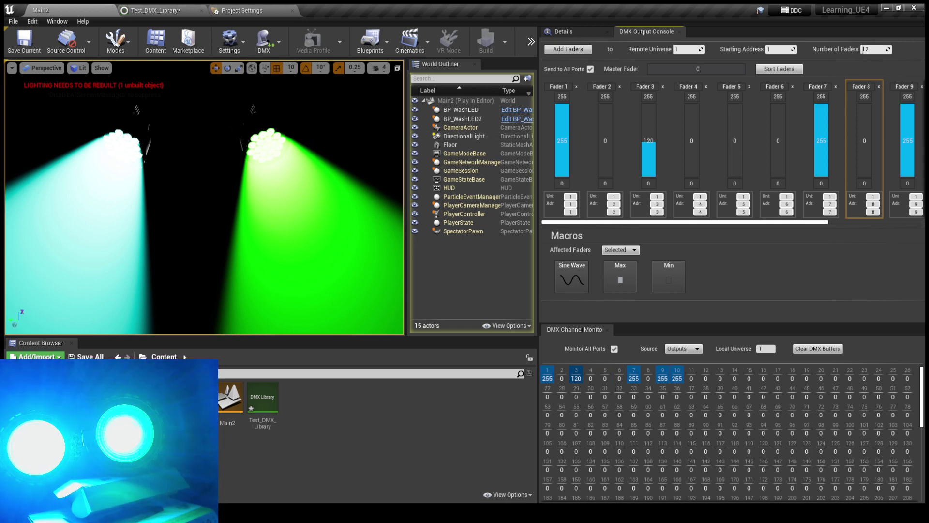
left_click_drag(777, 137, 778, 179)
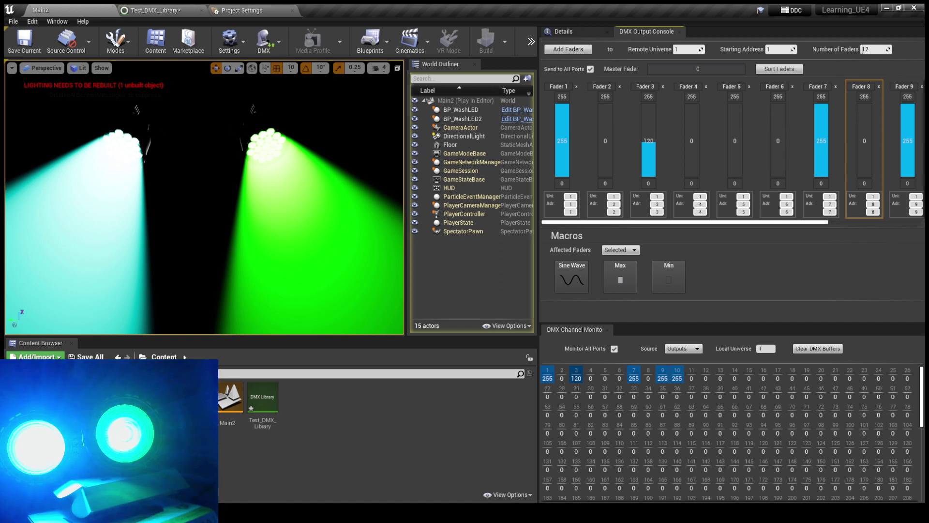
Mix full green, red and blue so the right par turns yellow, then white.
left_click_drag(649, 139, 649, 103)
left_click_drag(605, 164, 605, 103)
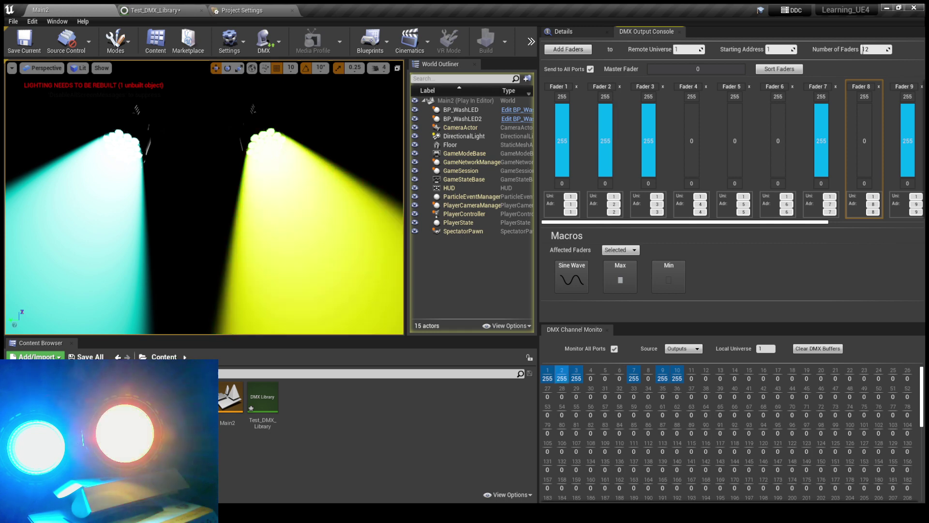
left_click_drag(689, 163, 649, 179)
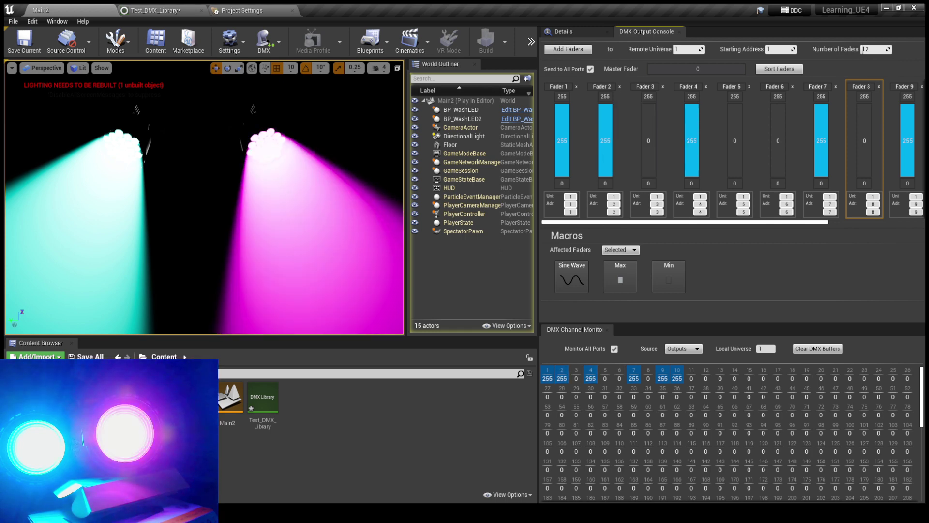
scroll(796, 205, "right", 3)
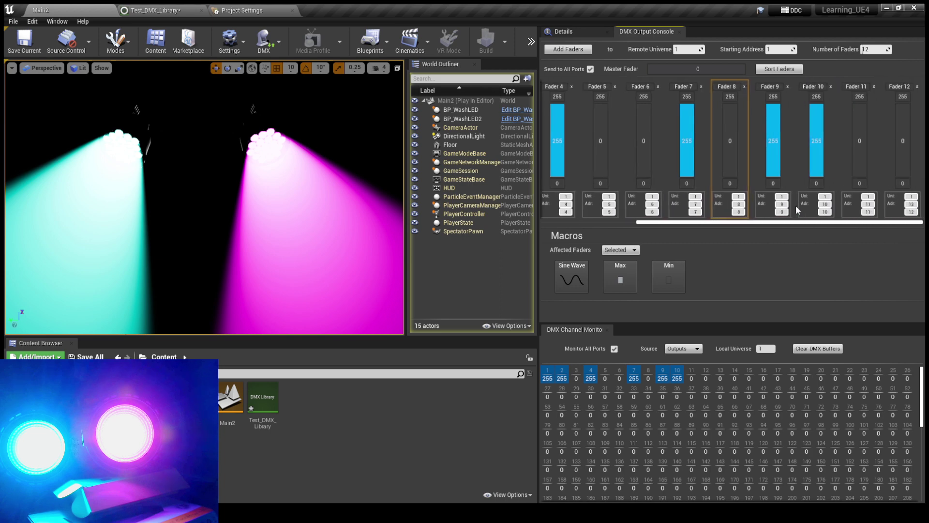
left_click_drag(771, 219, 628, 216)
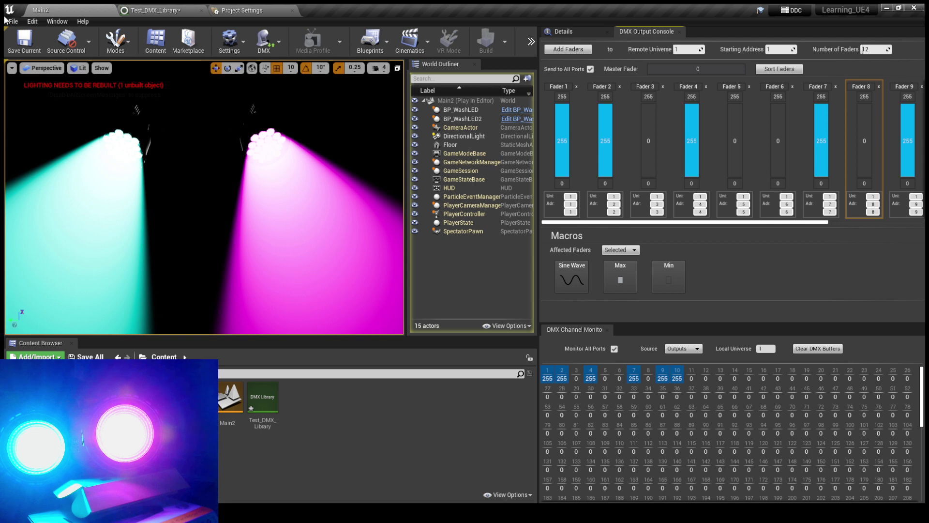
Show the DMX Plugin project settings filtered by 'DMX', with the Art-Net input and output ports.
left_click(179, 12)
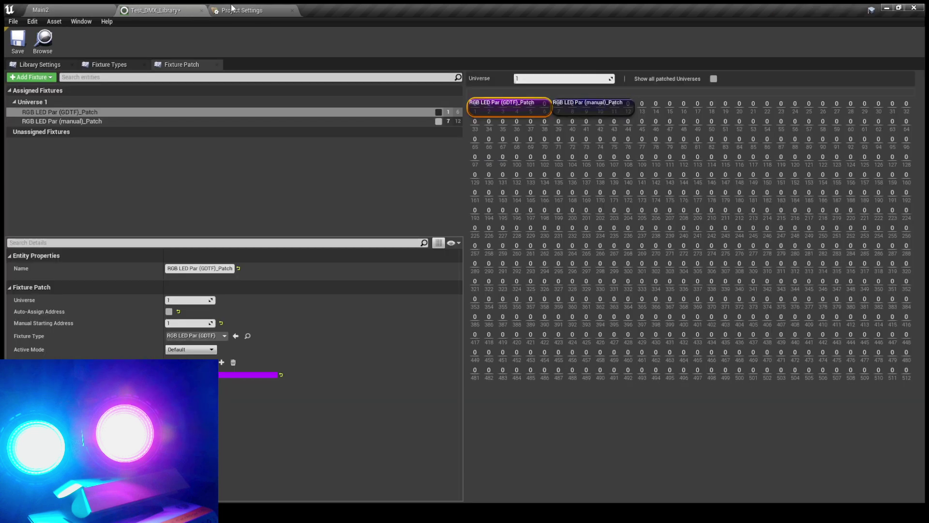
left_click(237, 11)
scroll(193, 167, "up", 2)
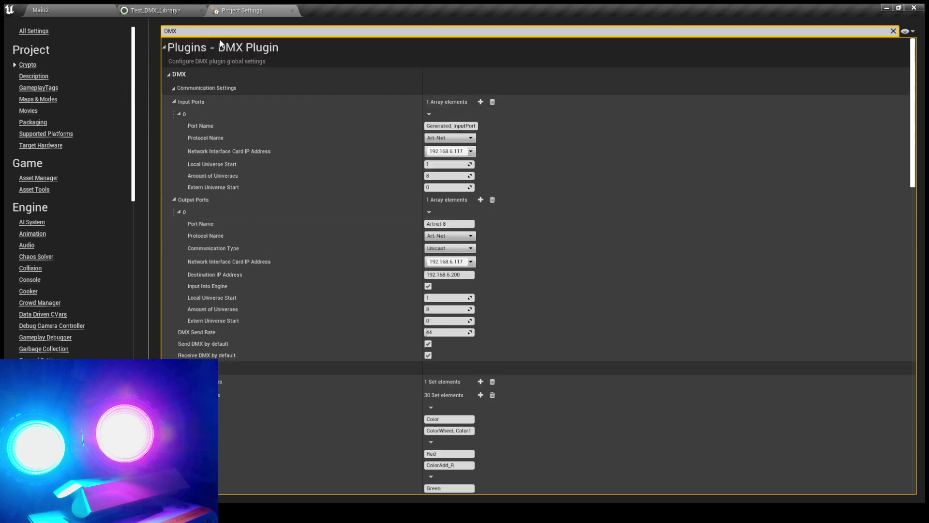
left_click(158, 26)
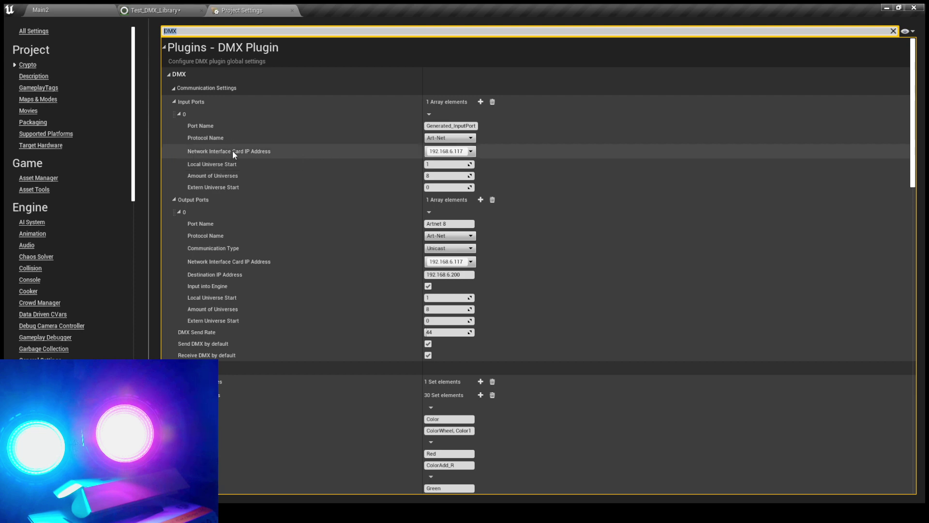
left_click(474, 155)
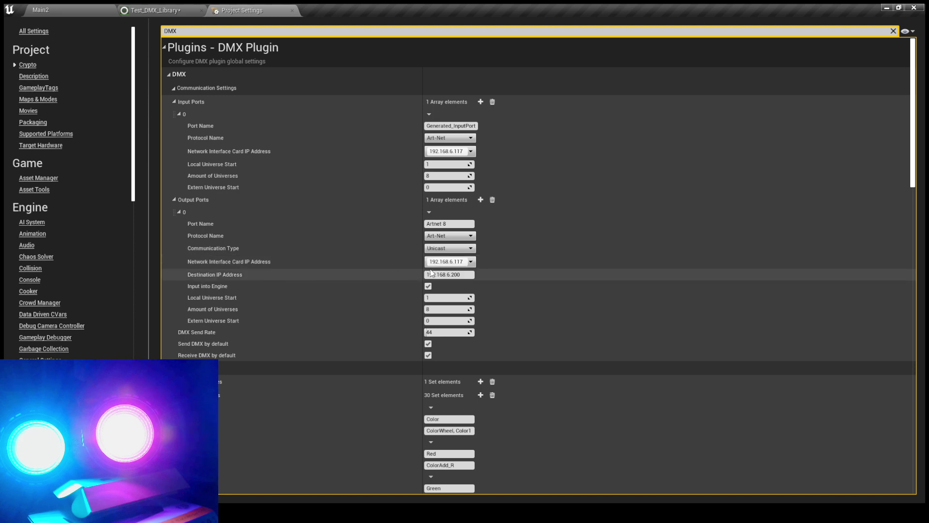
Inspect the Destination IP Address and leave the output Local Universe Start at 1.
left_click_drag(462, 275, 426, 276)
left_click(530, 277)
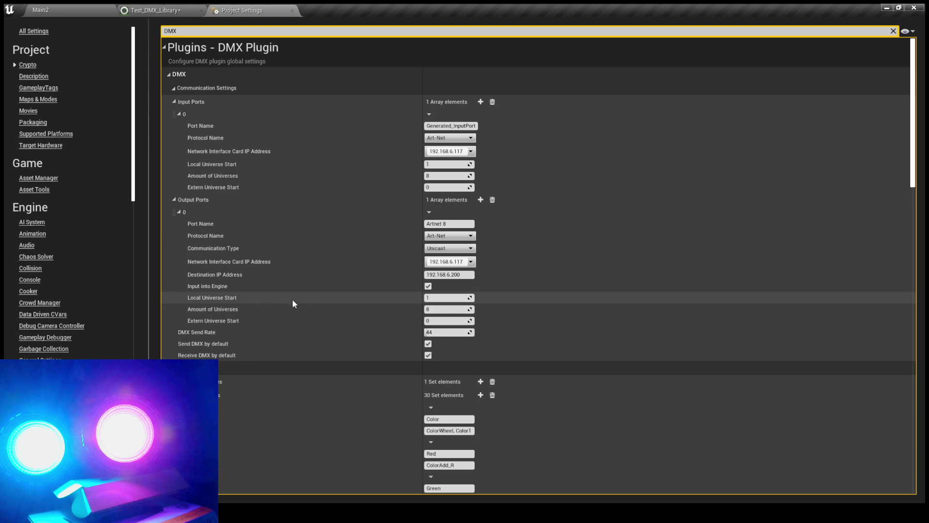
left_click(436, 297)
left_click(521, 299)
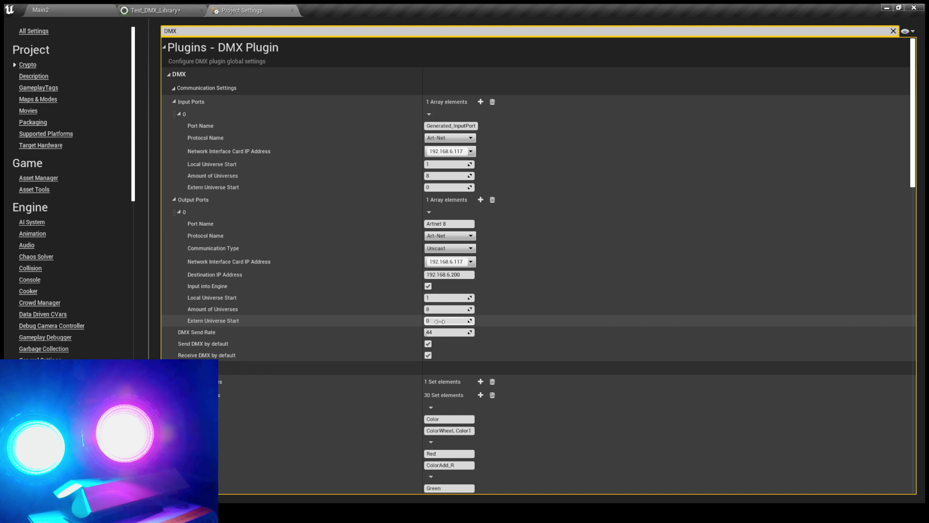
Reopen the Test_DMX_Library asset from the Main2 level's Content Browser.
left_click(175, 10)
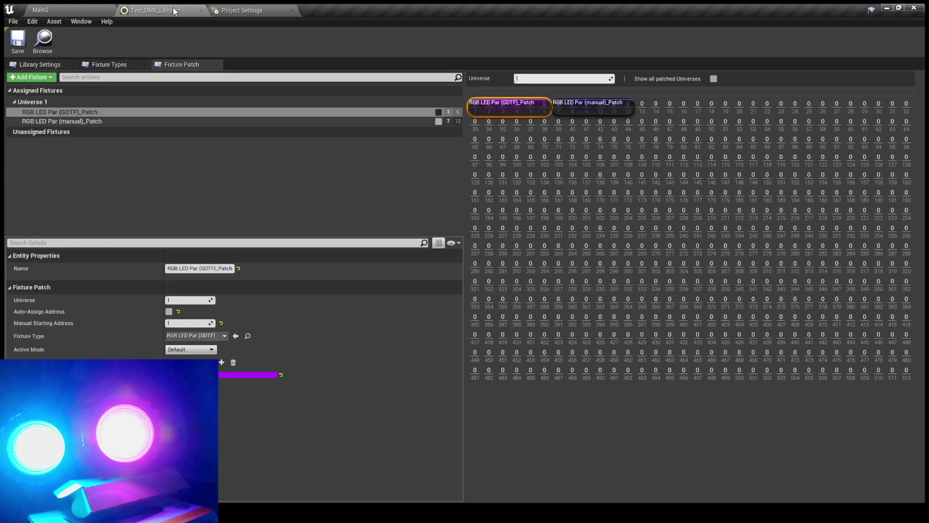
left_click(53, 65)
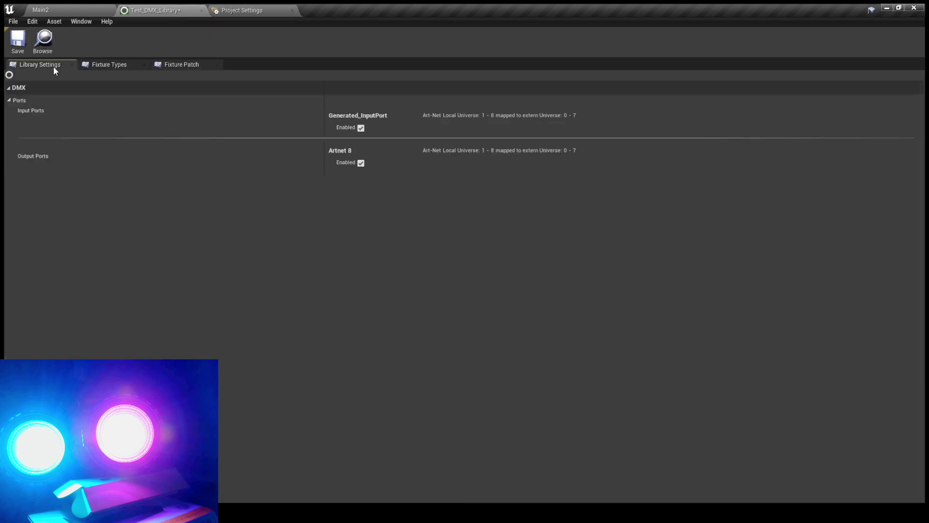
left_click(86, 9)
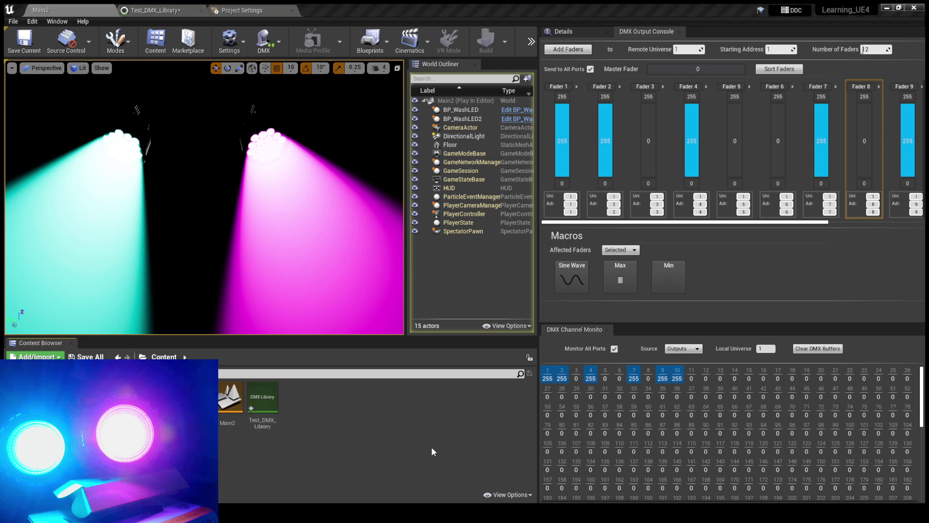
double_click(264, 399)
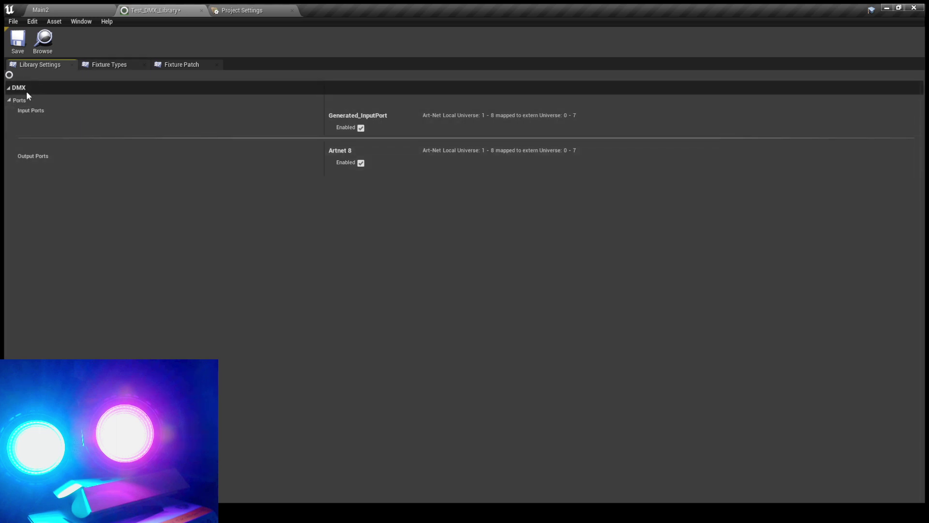
Expand the DMX category in Library Settings to show the input and output ports.
left_click(122, 65)
left_click(52, 67)
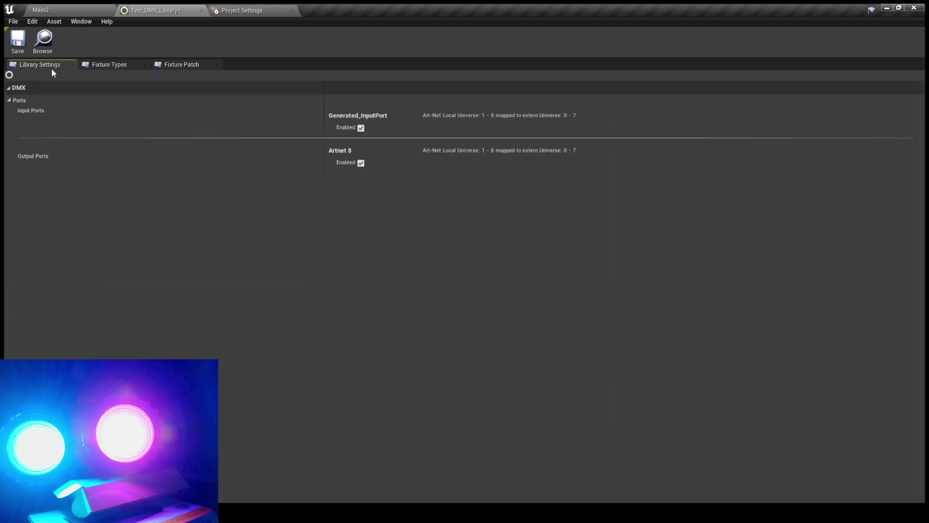
left_click(23, 88)
left_click(14, 89)
left_click(16, 88)
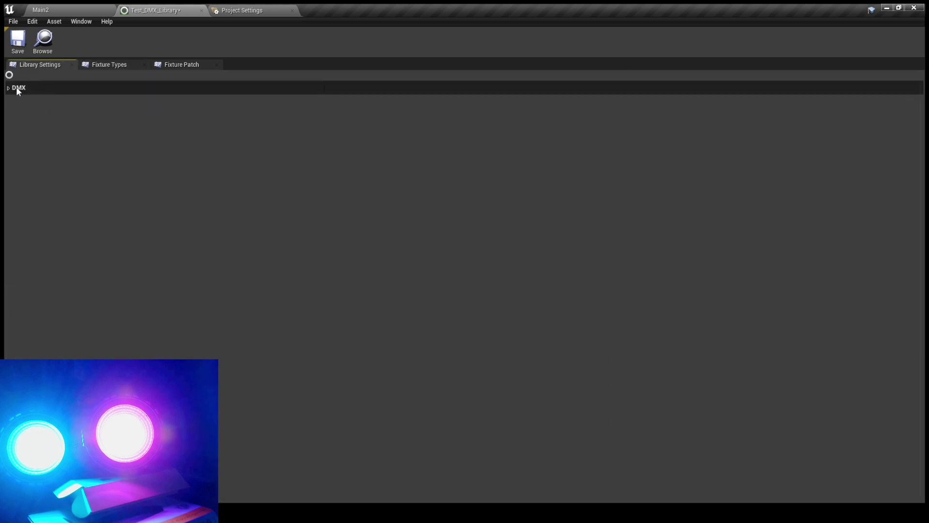
left_click(10, 93)
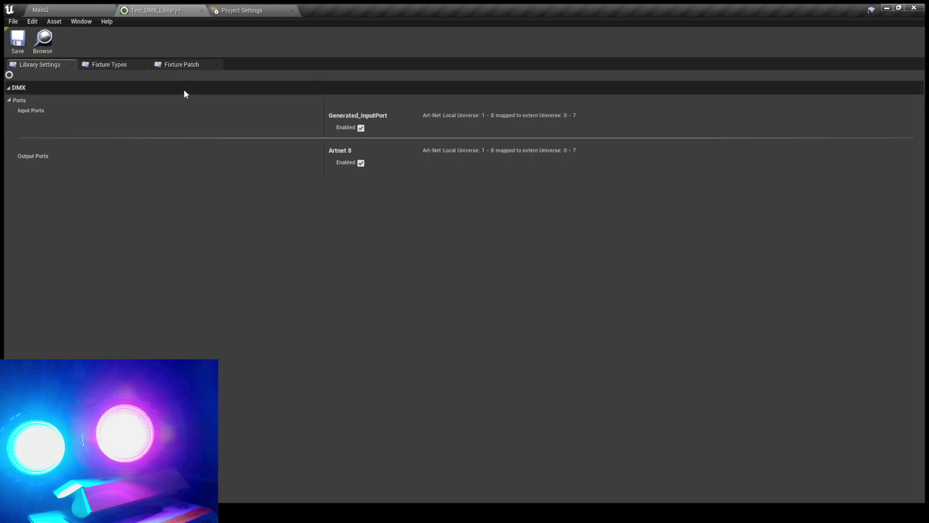
Glance at Fixture Patch and Fixture Types, locate the library in Content, then return to Library Settings.
left_click(184, 68)
left_click(109, 65)
left_click(59, 68)
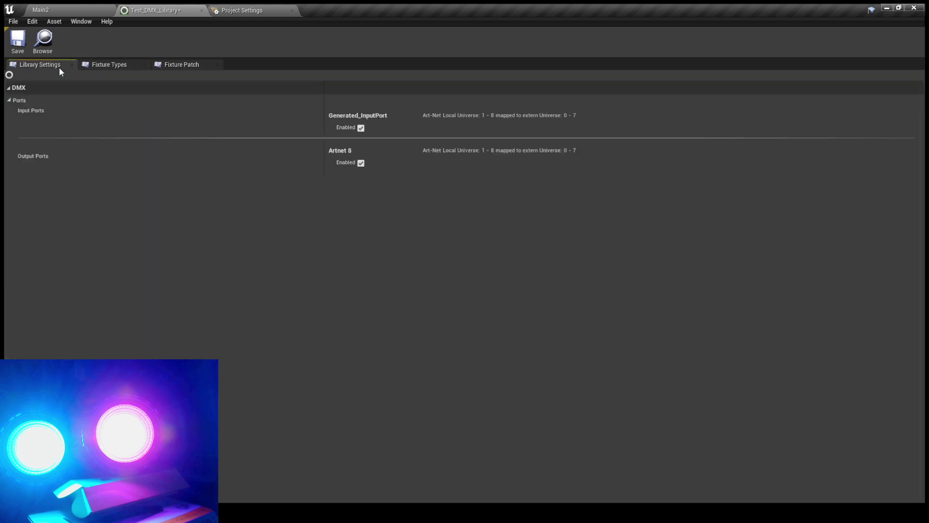
left_click(43, 39)
left_click(150, 10)
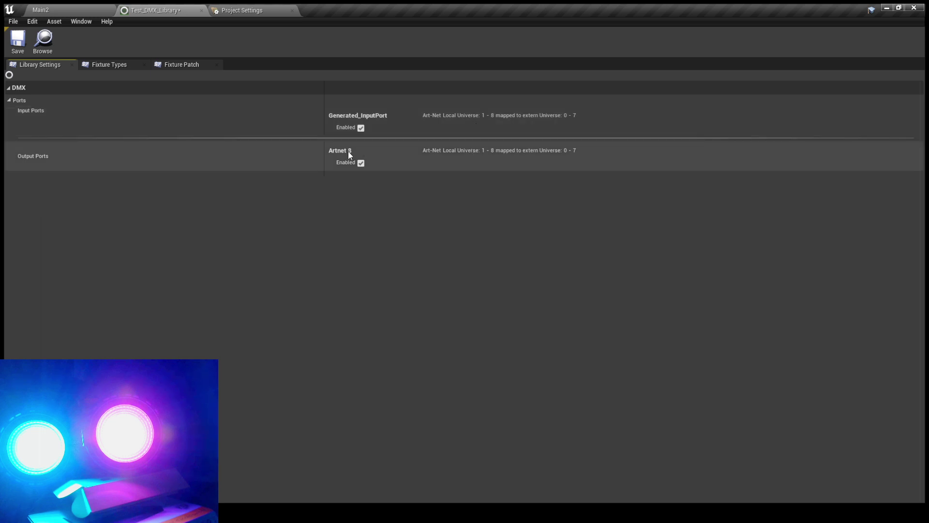
Open Fixture Types and select the RGB LED Par (GDTF) fixture type.
left_click(118, 66)
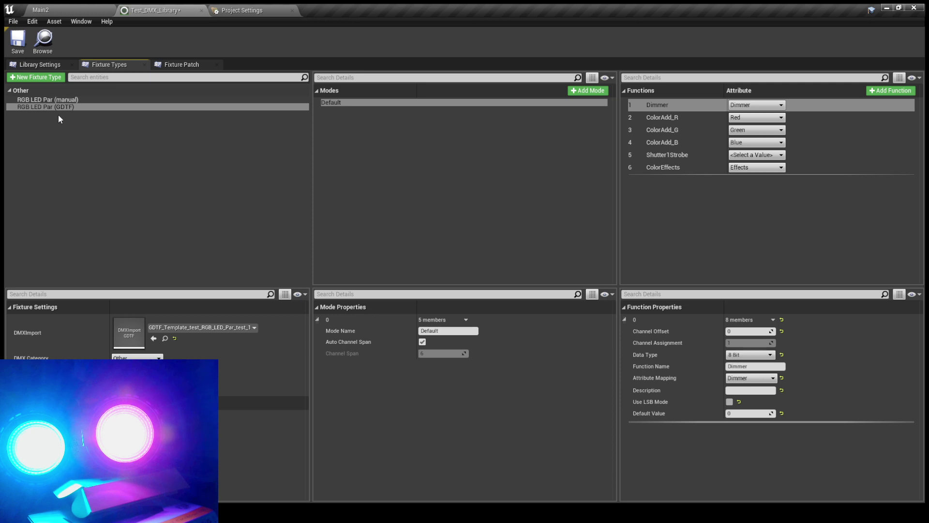
left_click(44, 107)
left_click(111, 127)
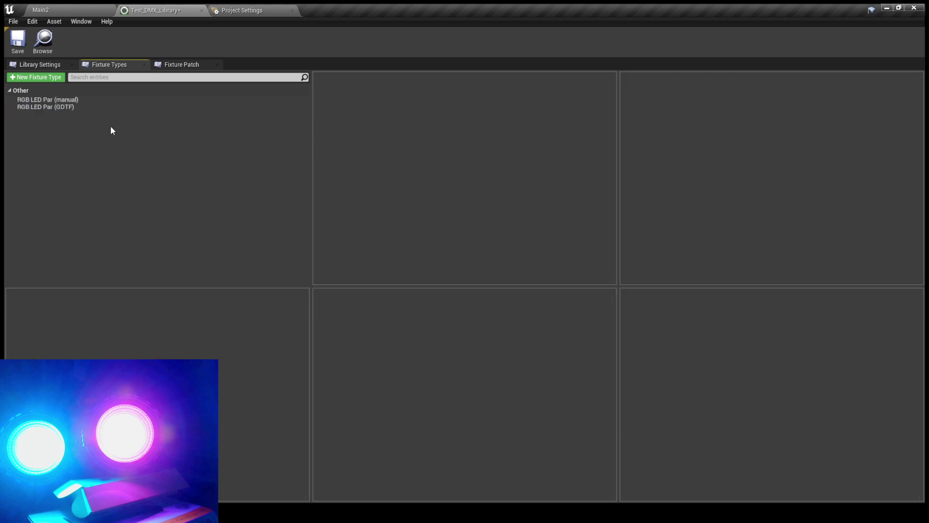
left_click(62, 107)
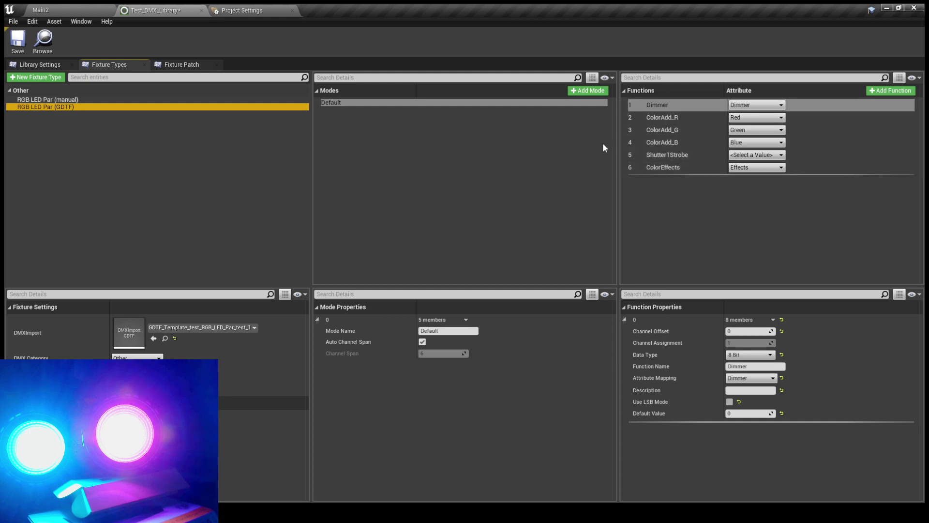
Inspect the RGB LED Par (manual) Strobe function's attribute mapping, then show the Fixture Patch.
left_click(56, 99)
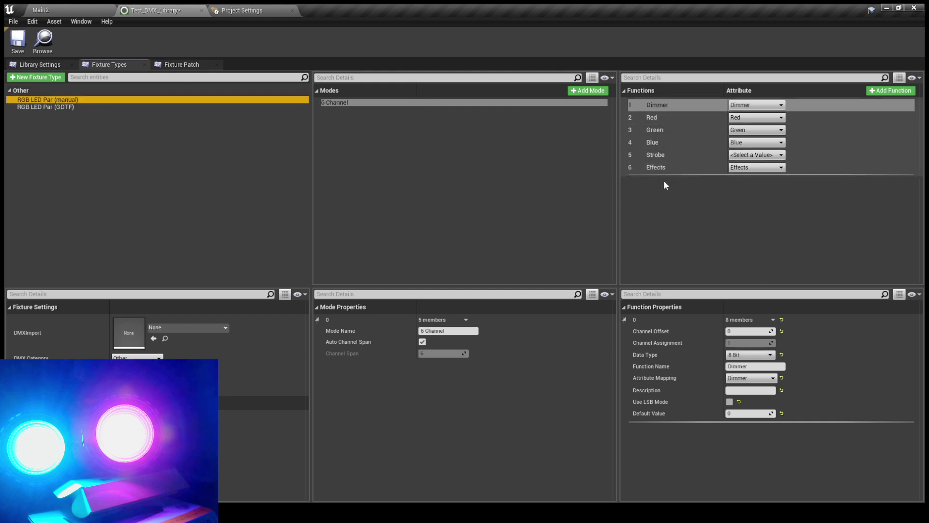
left_click(655, 156)
left_click(771, 158)
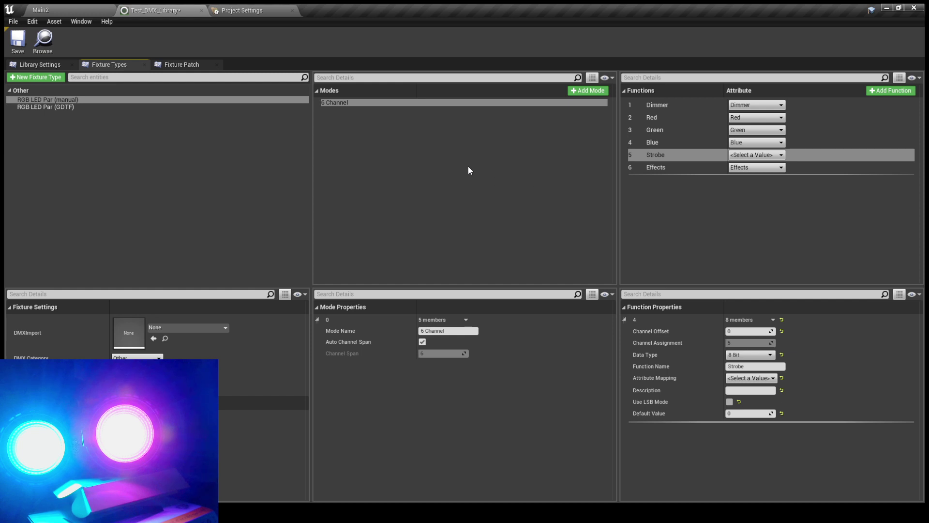
left_click(163, 66)
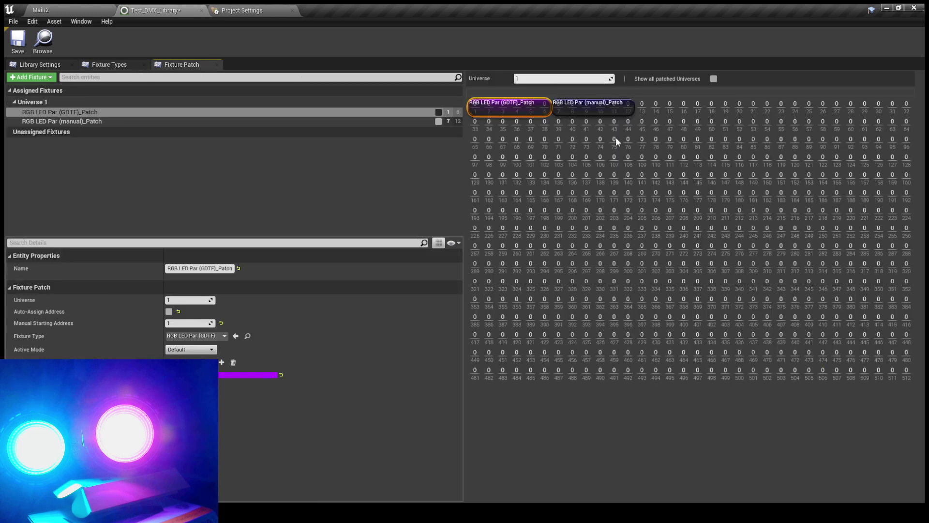
Try moving the GDTF patch, inspect the manual patch, then open the DMX Plugin project settings.
mouse_move(518, 109)
left_mouse_down()
mouse_move(511, 116)
mouse_move(526, 112)
left_mouse_up()
left_click(591, 109)
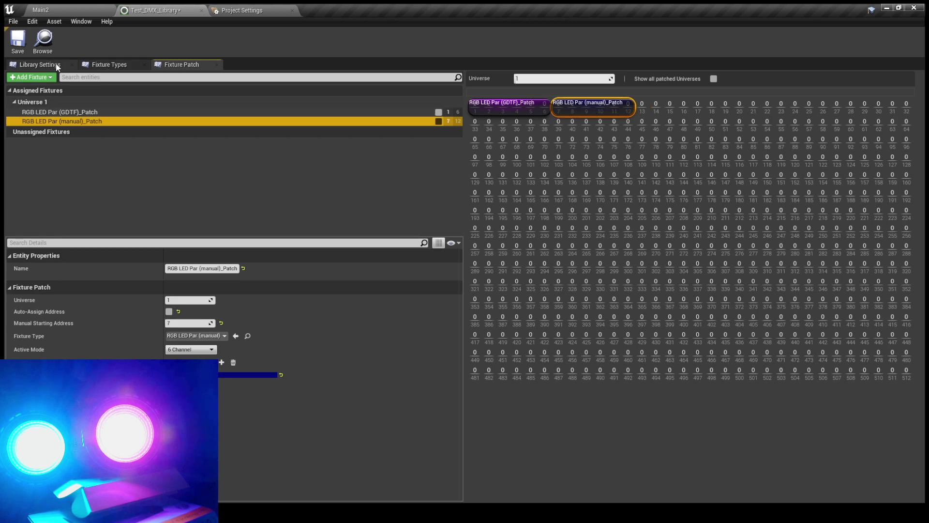
left_click(250, 9)
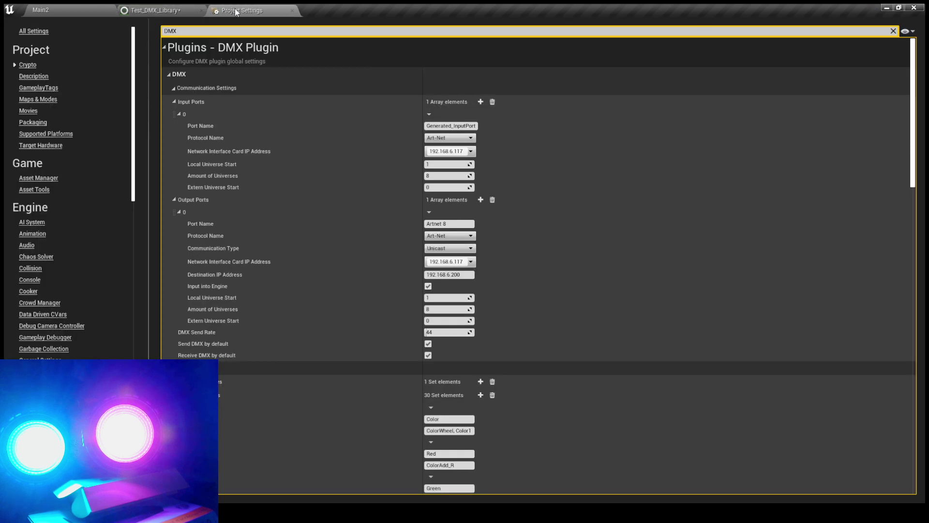
Select BP_WashLED and BP_WashLED2 in Main2, then stop the Play In Editor session.
left_click(78, 10)
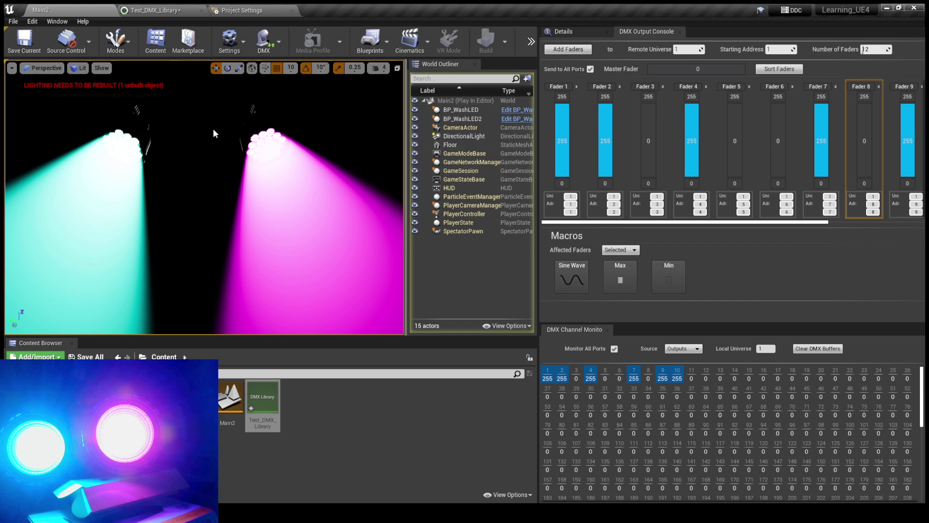
left_click(467, 111)
left_click(472, 119)
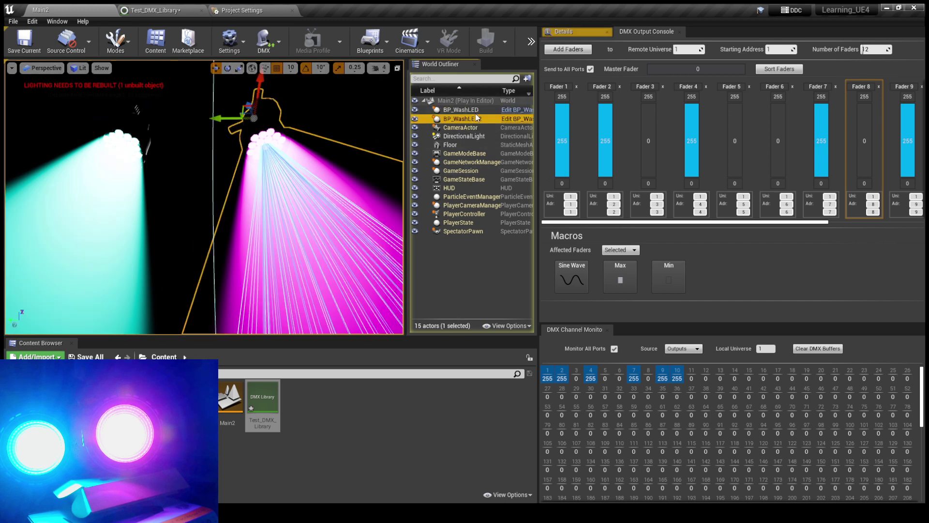
key("Escape")
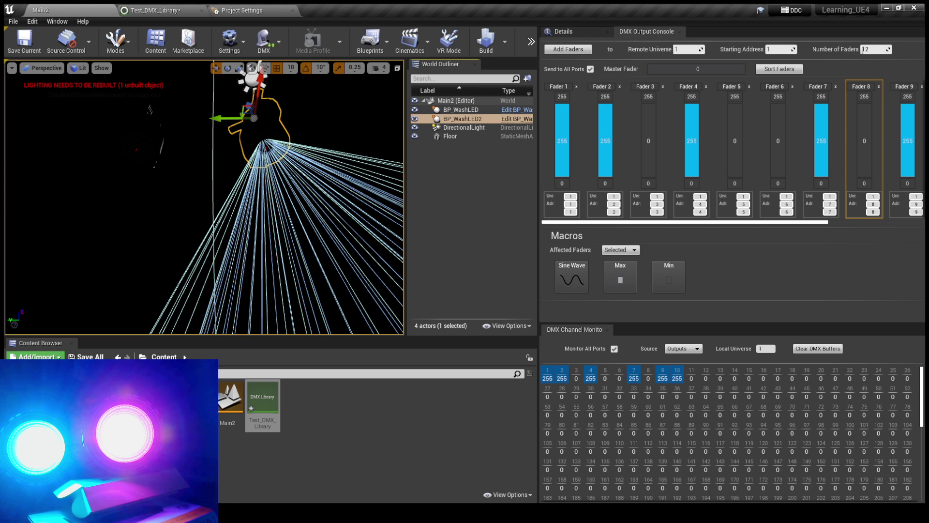
Browse the DMXFixtures subfolders: WaterFountains, StageElements, Pyro, LightFixtures, Laser and Fireworks.
left_click(49, 416)
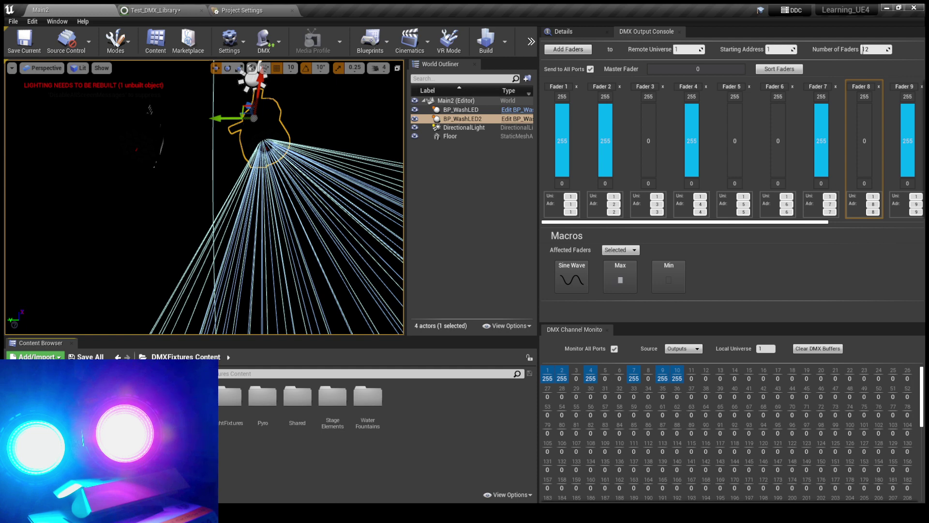
left_click(53, 460)
left_click(53, 451)
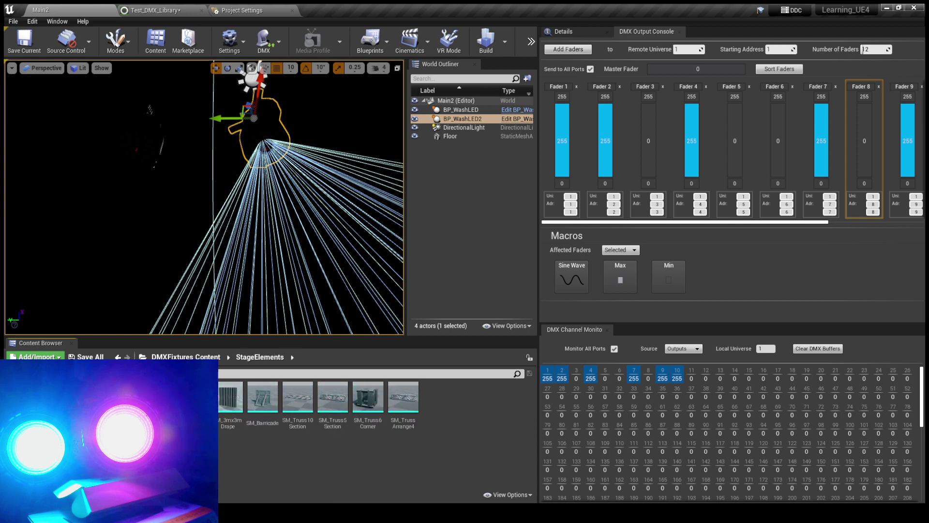
left_click(53, 434)
left_click(53, 425)
left_click(53, 416)
left_click(53, 407)
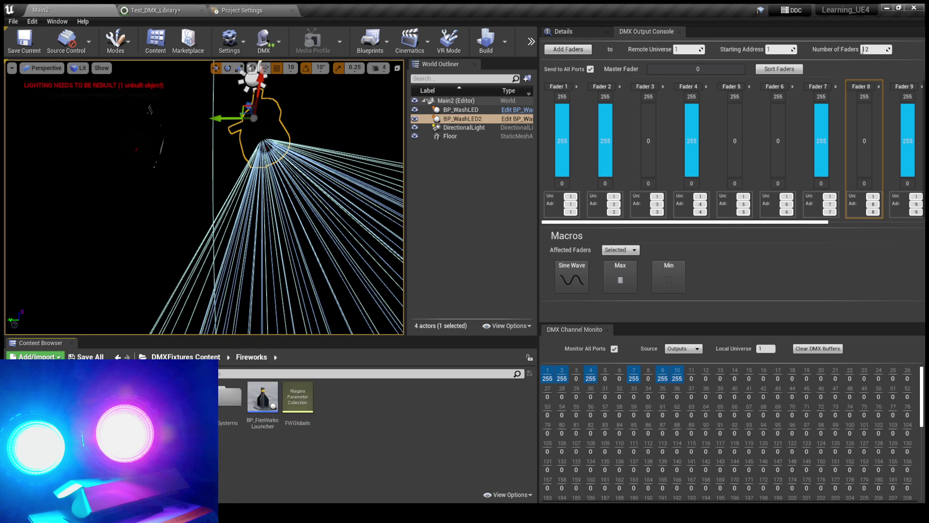
left_click(49, 399)
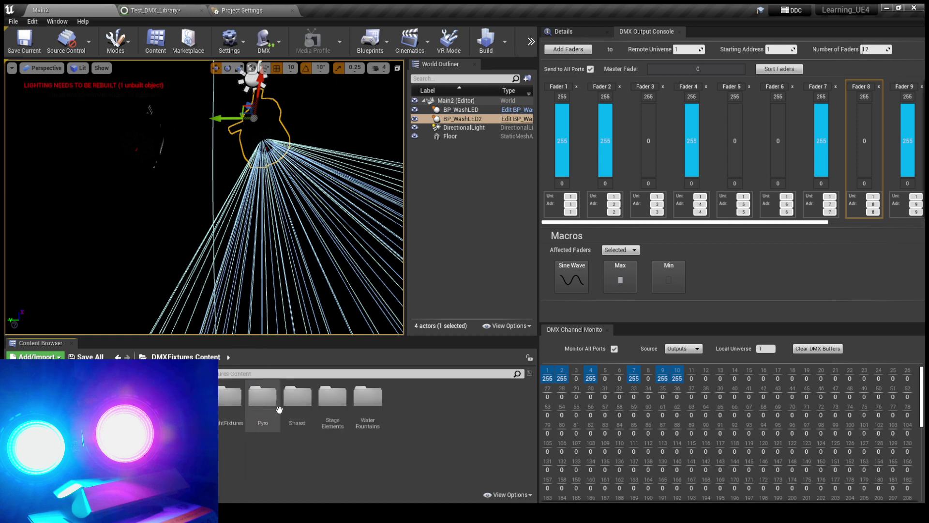
Open StageElements, Fireworks, Laser and LightFixtures, then select the BP_WashLED blueprint.
double_click(332, 397)
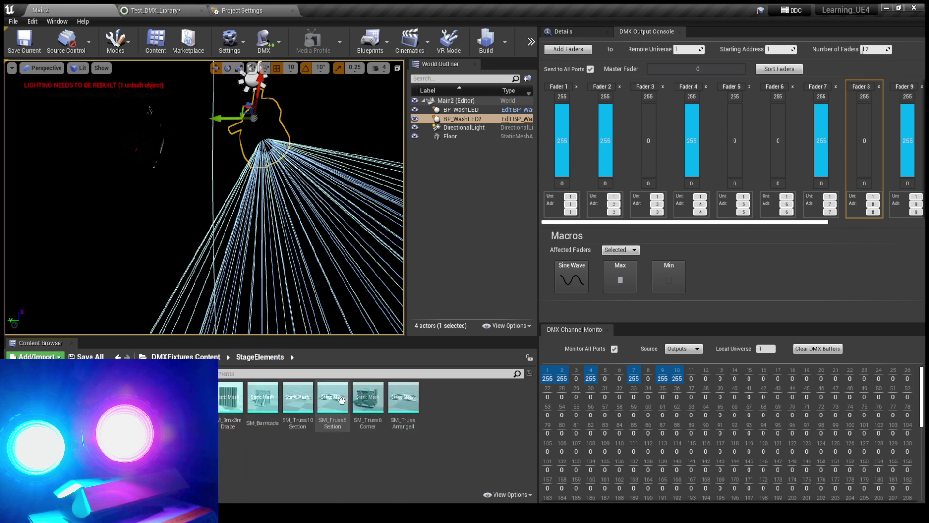
left_click(54, 408)
left_click(54, 416)
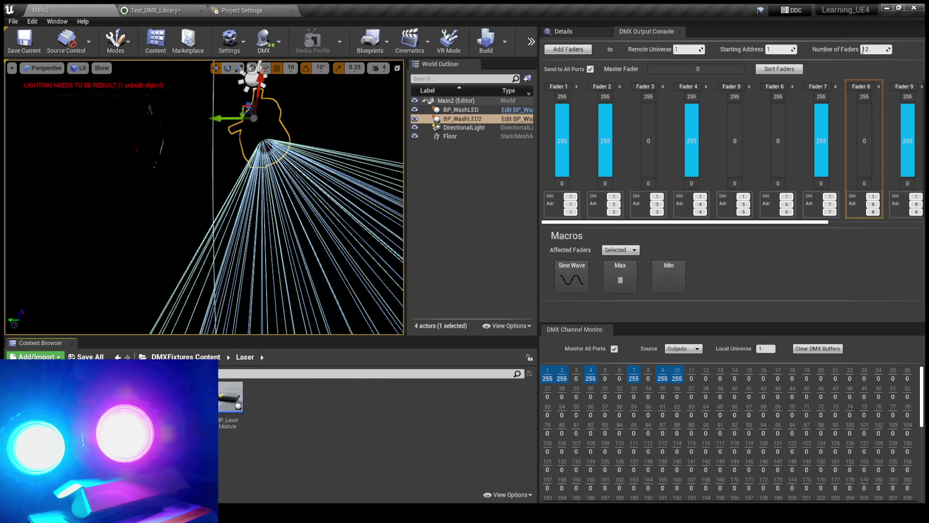
left_click(53, 425)
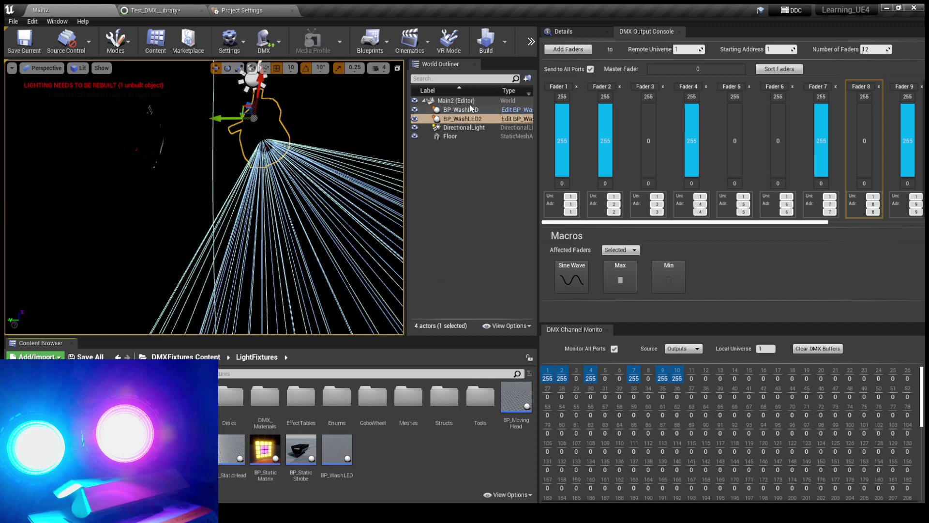
left_click(334, 460)
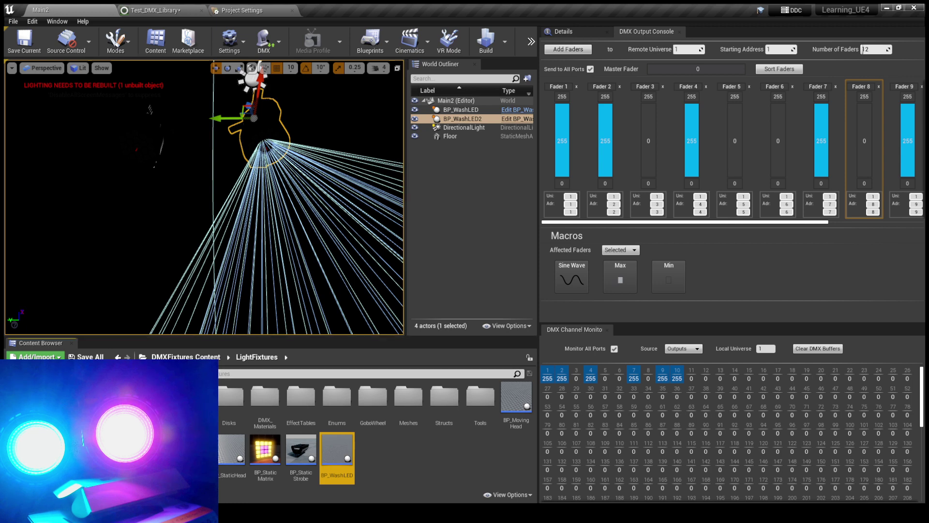
Check BP_WashLED's options without choosing any, then go up to the top-level Content folder.
right_click(347, 456)
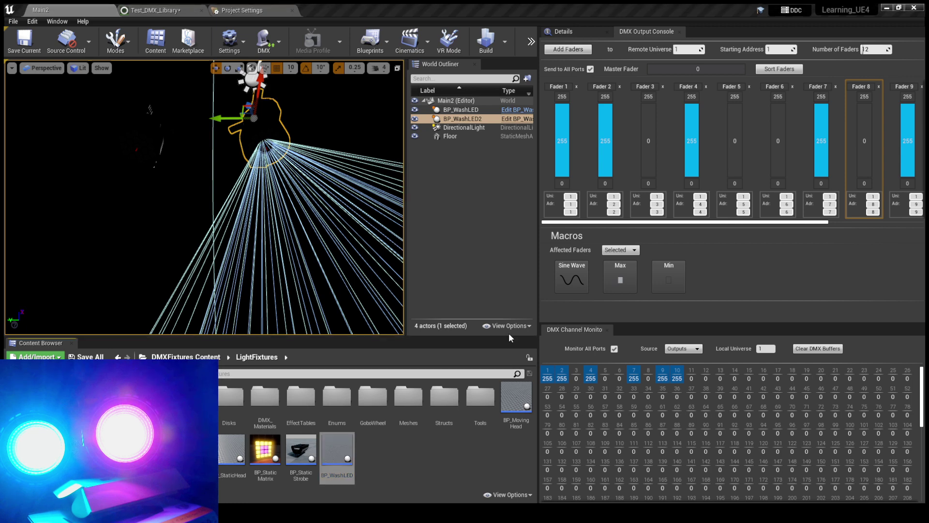
left_click(506, 445)
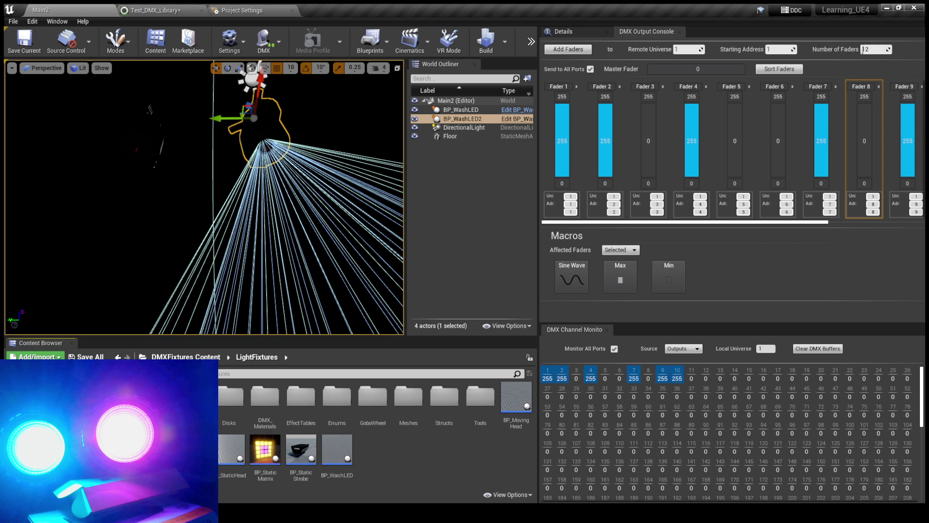
left_click(34, 385)
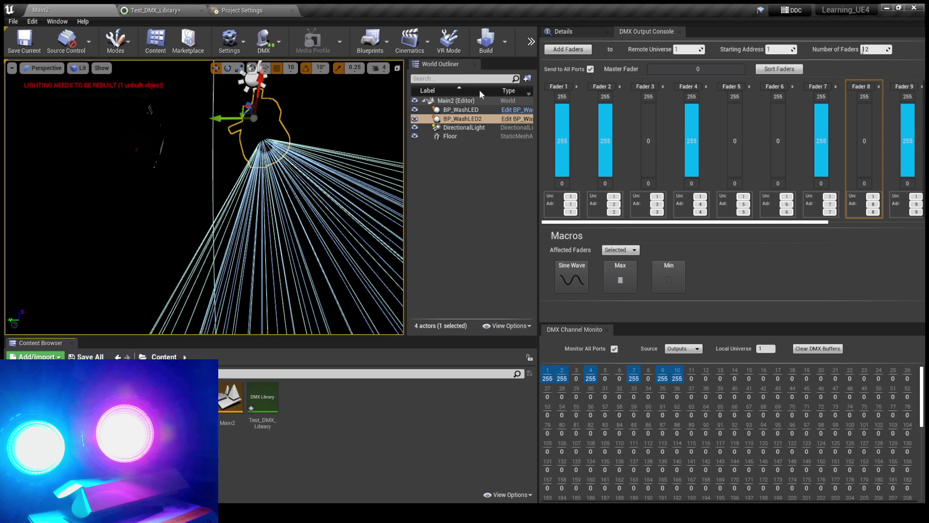
left_click(484, 109)
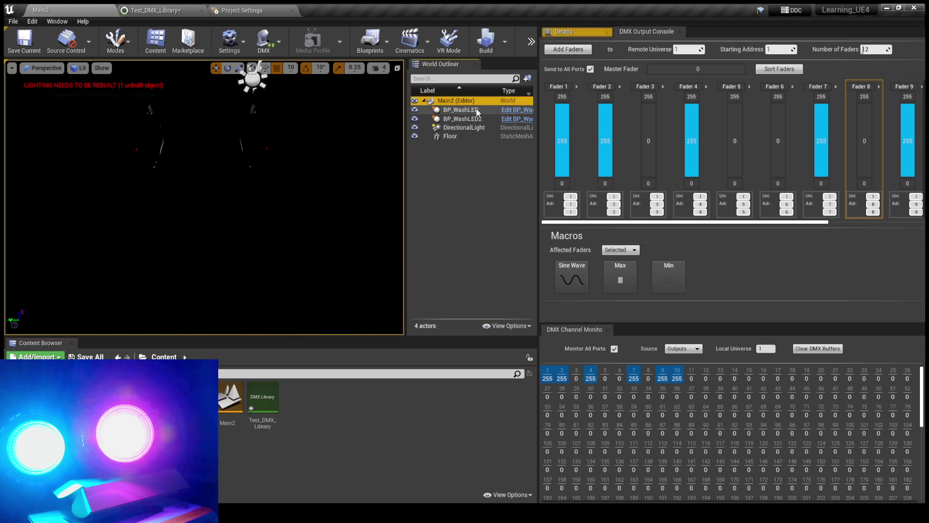
left_click(574, 29)
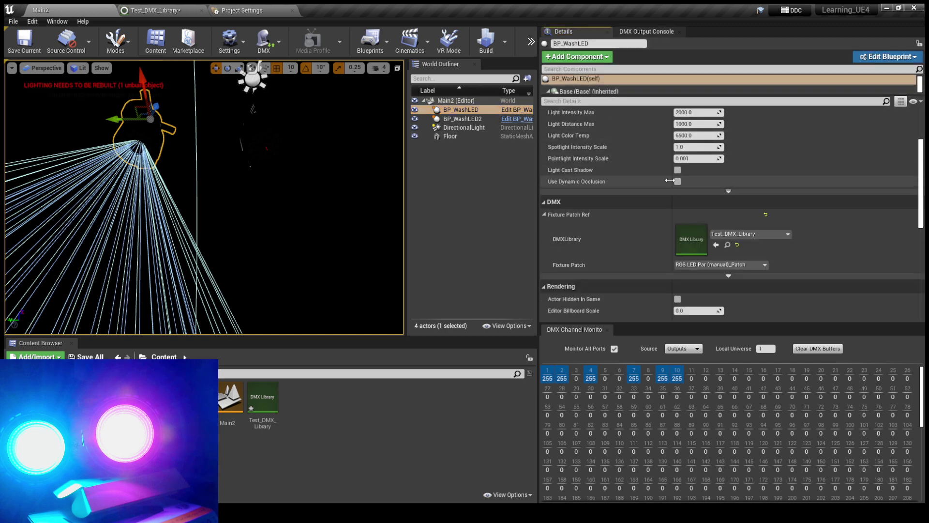
scroll(736, 194, "down", 1)
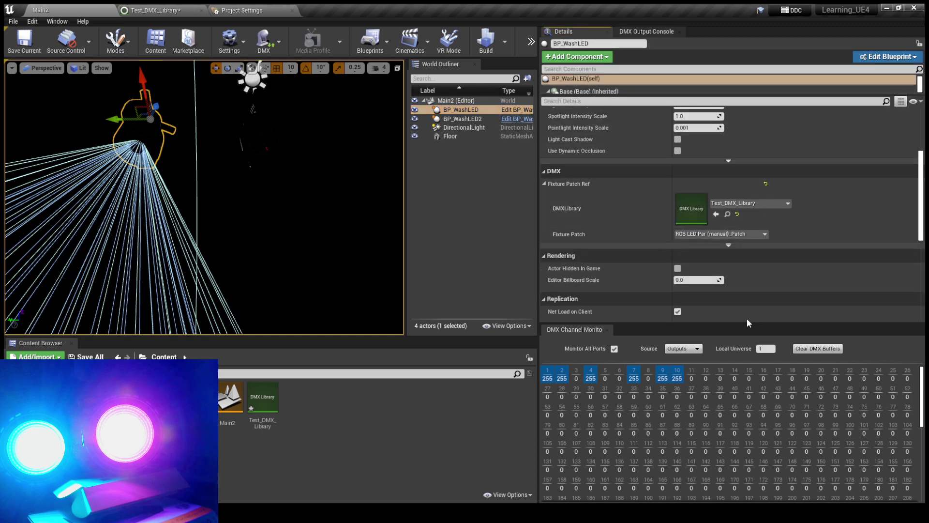
left_click(141, 12)
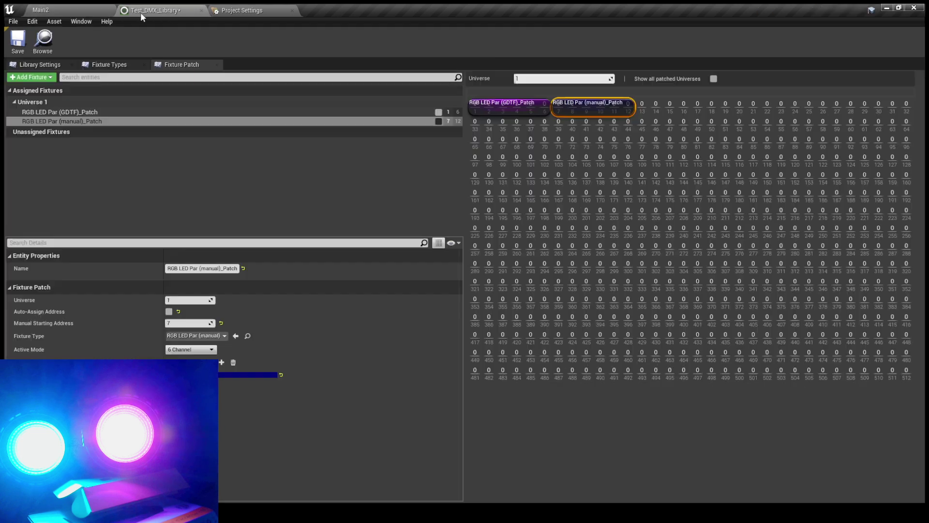
left_click(96, 9)
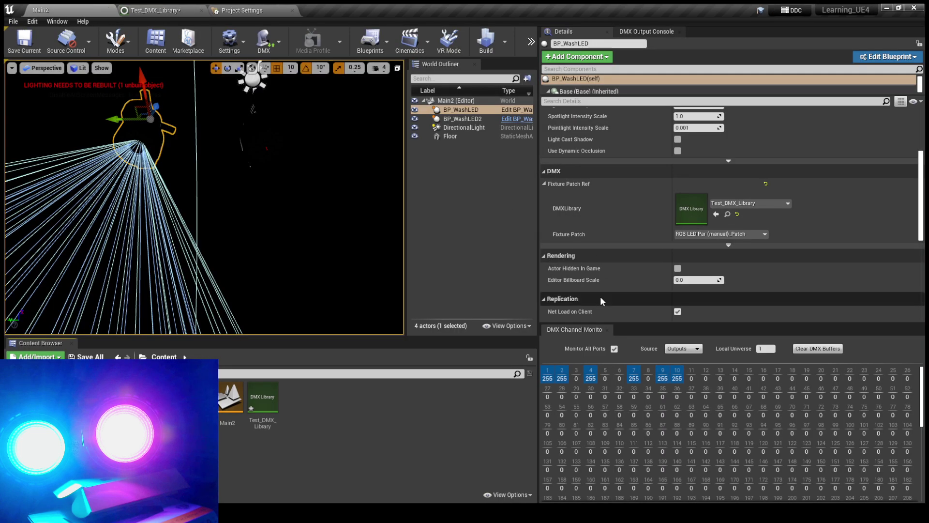
left_click_drag(262, 402, 751, 204)
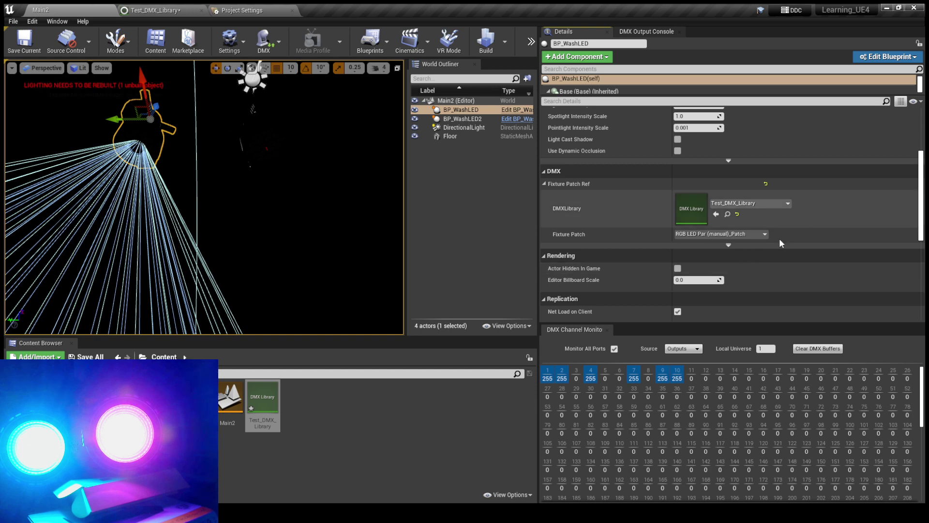
left_click(462, 118)
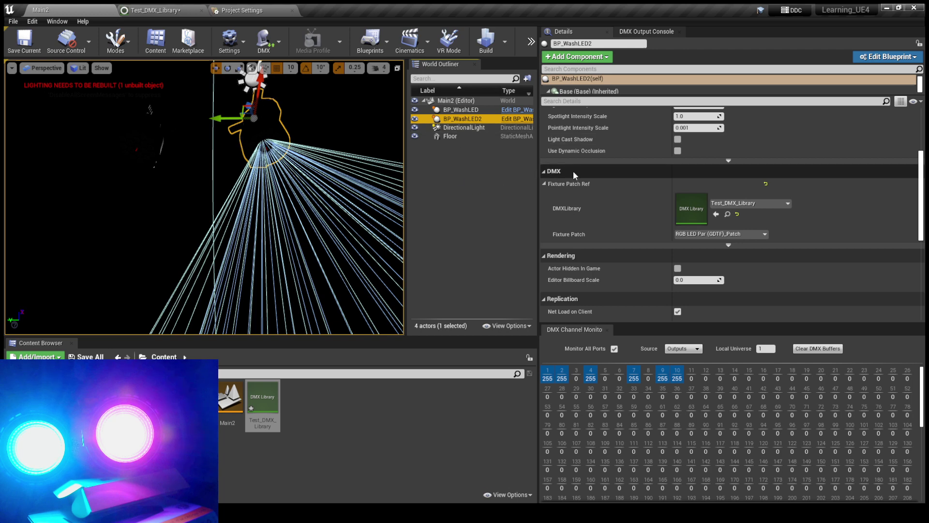
Bring the DMX output faders back into view, deselect BP_WashLED2 and widen the level viewport.
left_click(656, 32)
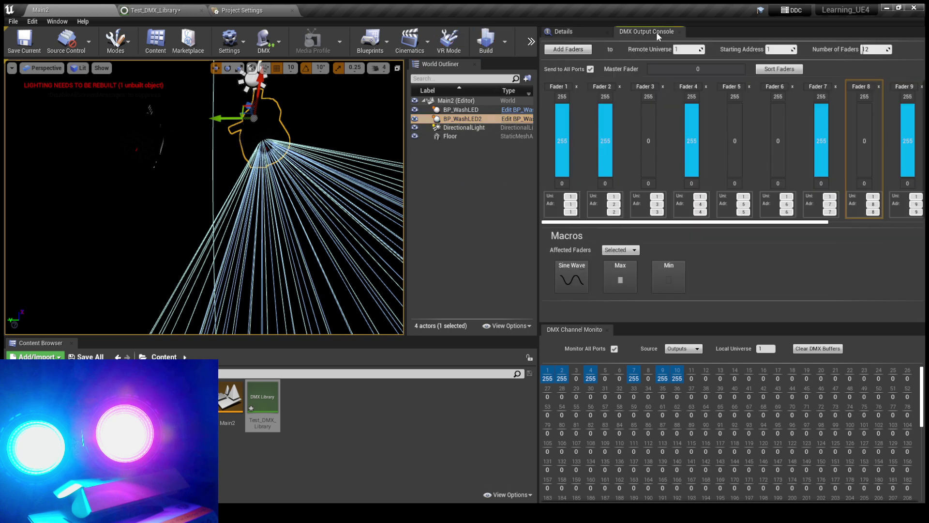
left_click_drag(601, 123, 606, 102)
scroll(727, 396, "down", 8)
scroll(844, 396, "up", 10)
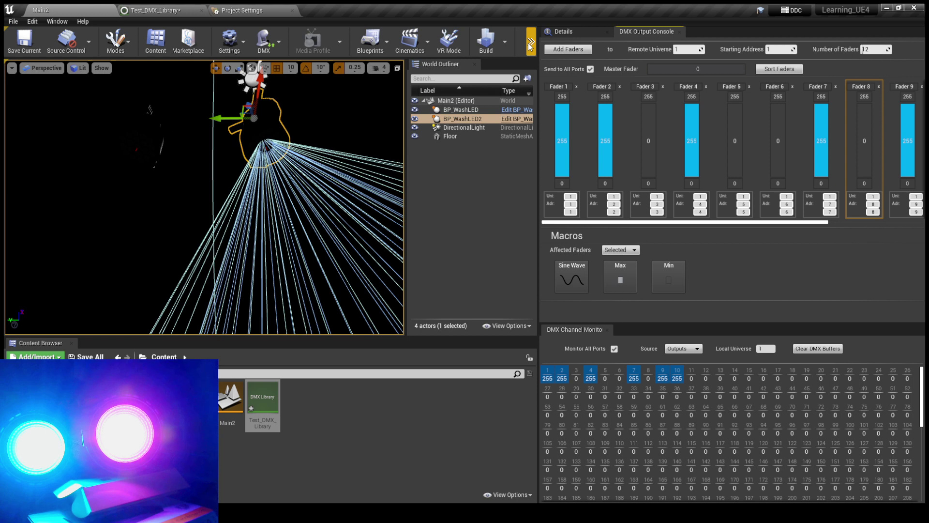
left_click(475, 207)
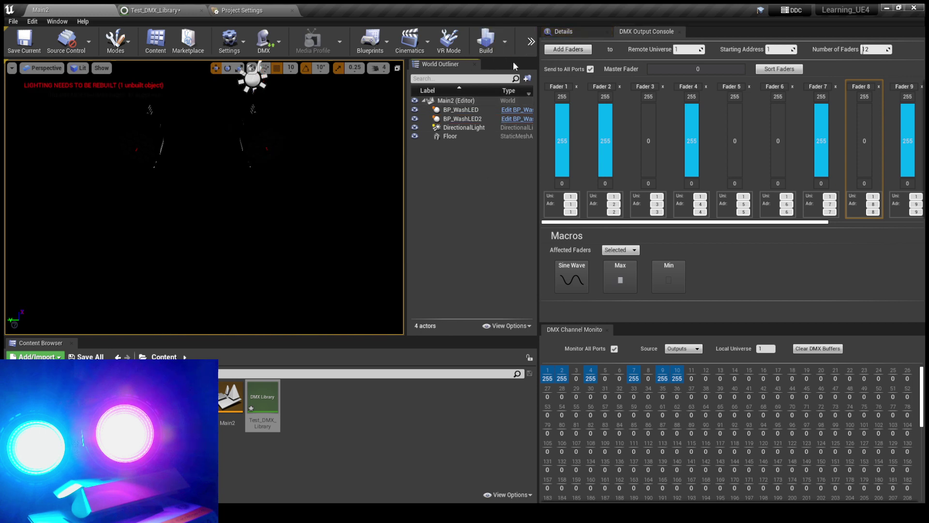
left_click_drag(539, 74, 630, 73)
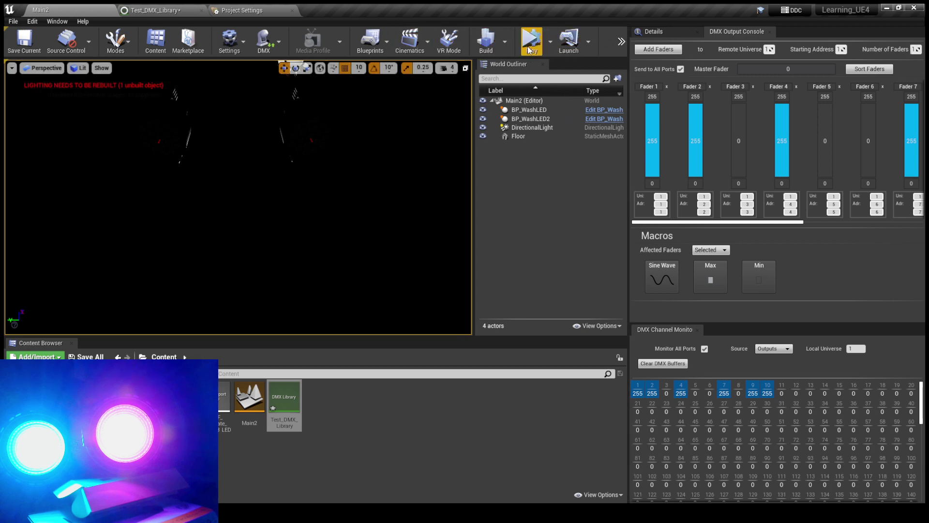
Start Simulate and dip channel 1 to test the right light's response.
key("alt+s")
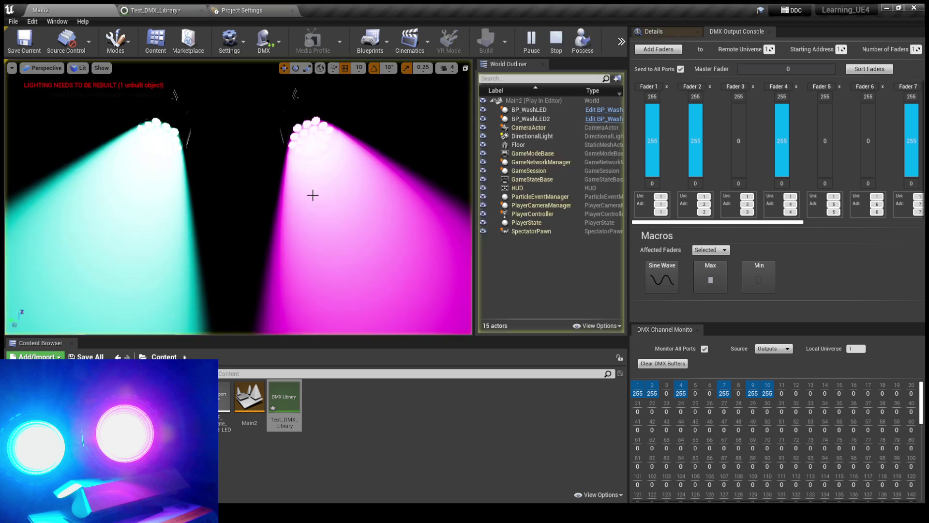
left_click_drag(659, 128, 653, 171)
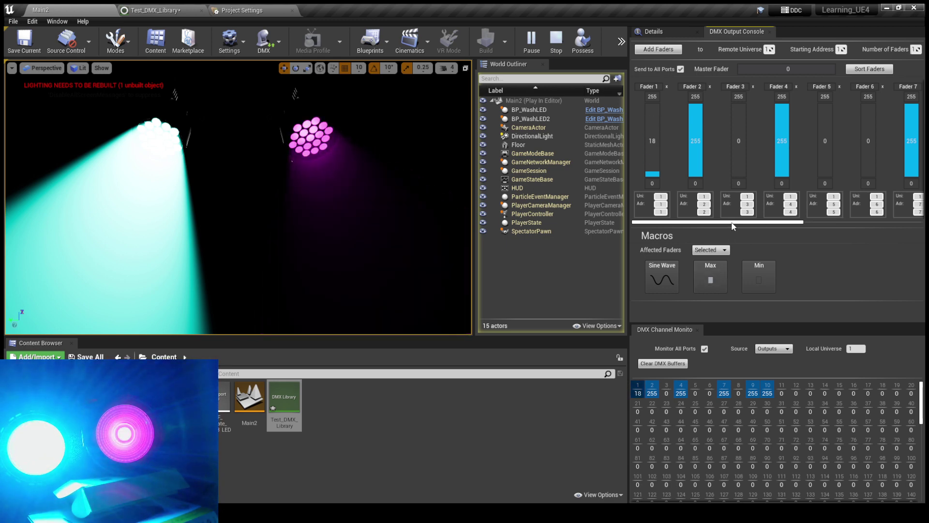
left_click_drag(732, 223, 798, 223)
left_click_drag(782, 119, 782, 172)
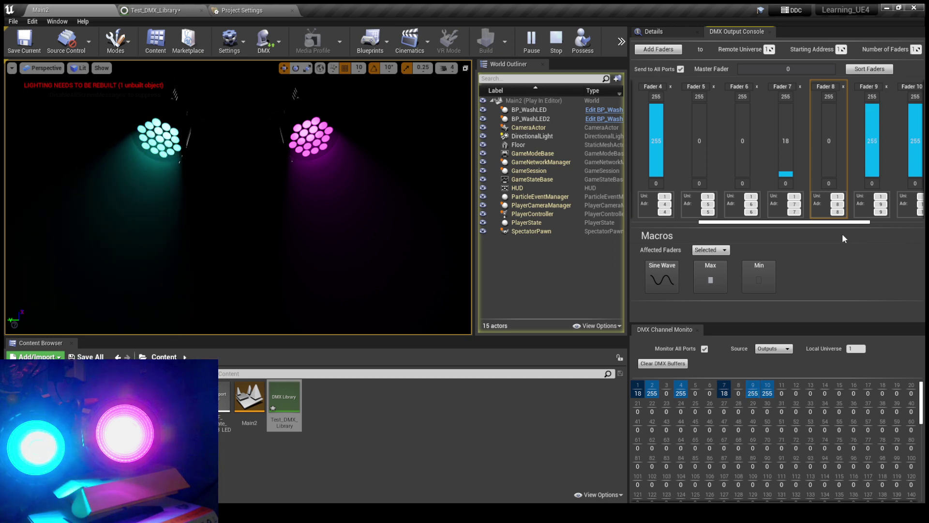
left_click_drag(848, 222, 901, 222)
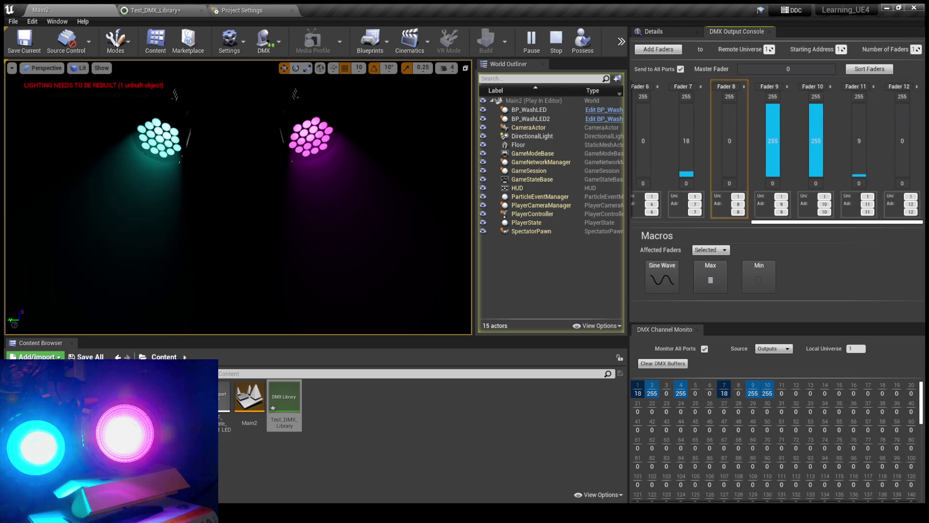
Lower channels 10 and 11 to turn the left light green.
mouse_move(859, 175)
left_mouse_down()
mouse_move(859, 103)
mouse_move(859, 177)
left_mouse_up()
left_click_drag(816, 110, 816, 177)
left_click_drag(828, 224, 722, 150)
left_click_drag(759, 224, 747, 224)
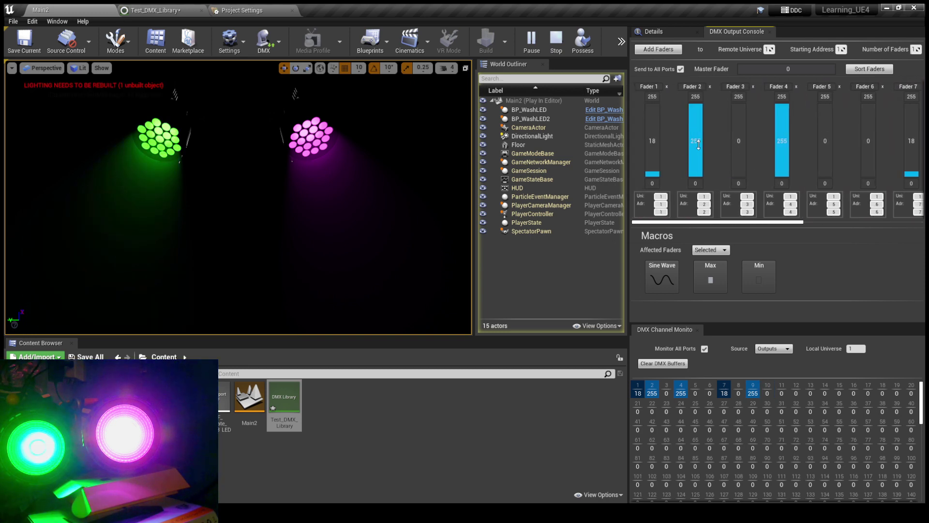
Tune channels 2, 4 and 1 for the right light's magenta, leaving channel 1 at 21.
left_click_drag(702, 123, 702, 105)
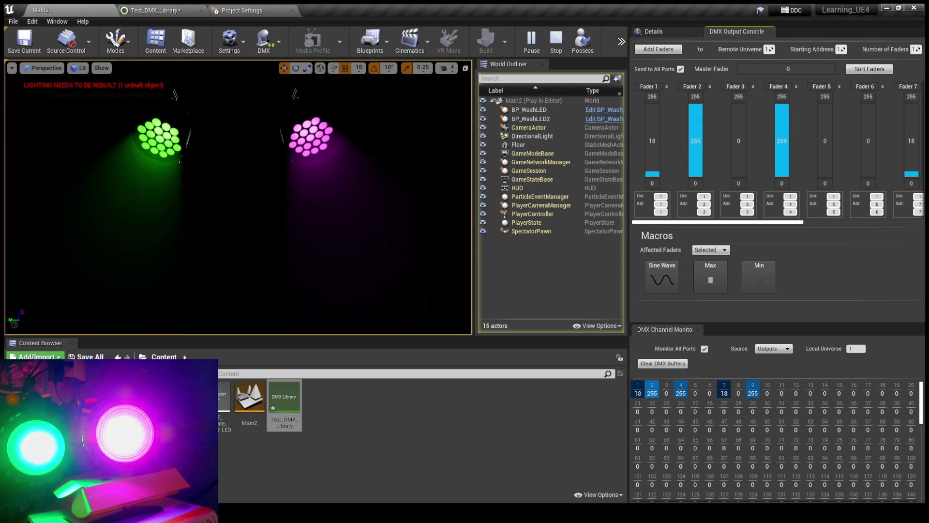
mouse_move(780, 123)
left_mouse_down()
mouse_move(780, 157)
mouse_move(780, 119)
left_mouse_up()
left_click_drag(654, 140, 653, 171)
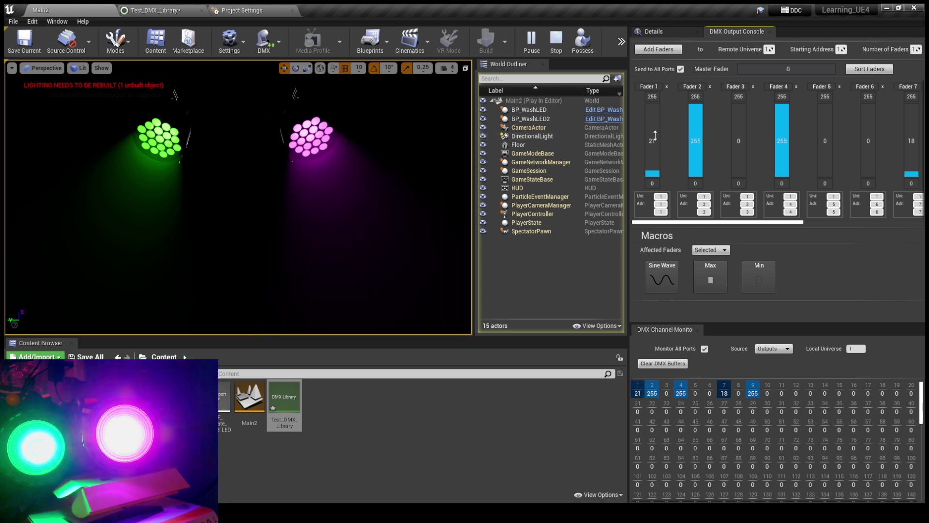